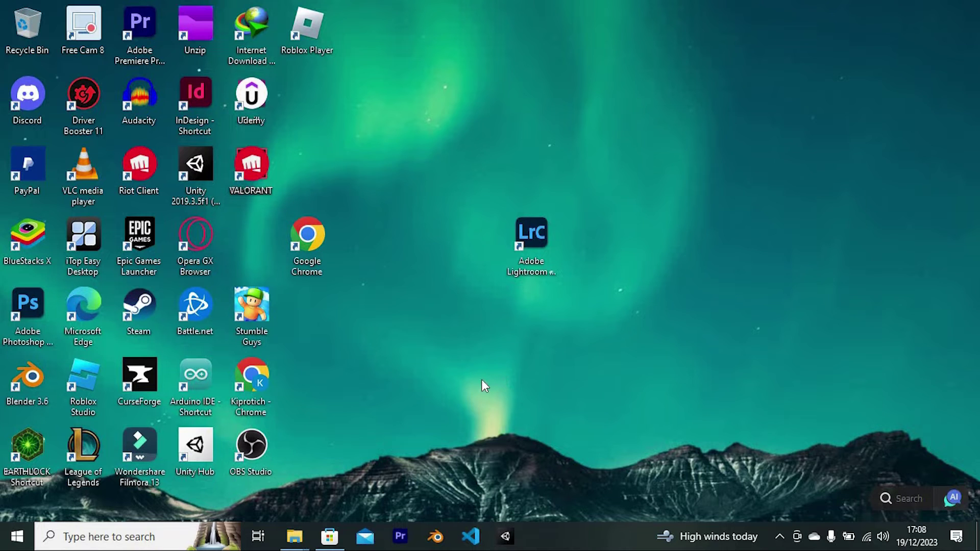
Open Windows Settings from the Action Center and search the settings for 'graph'.
{"action": "left_click", "coordinate": [959, 540]}
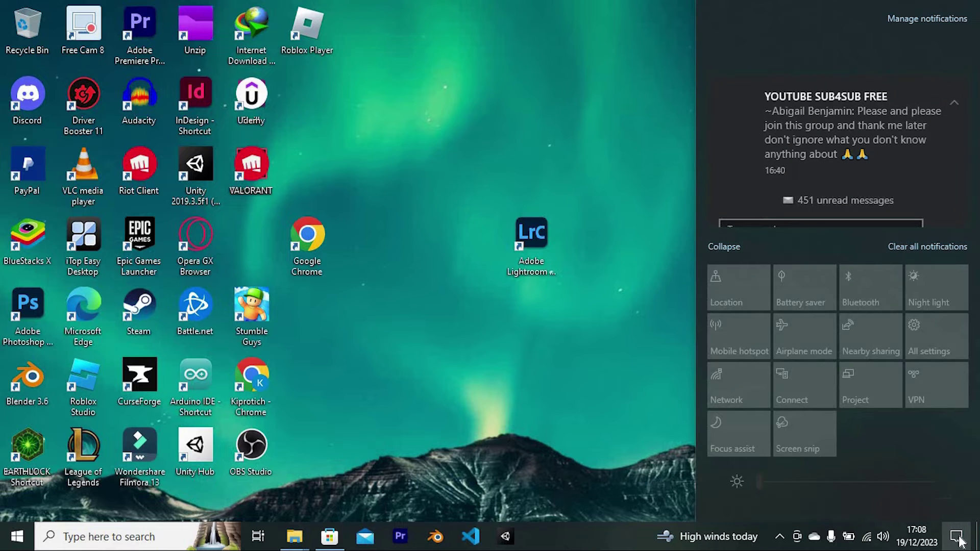
{"action": "left_click", "coordinate": [942, 339]}
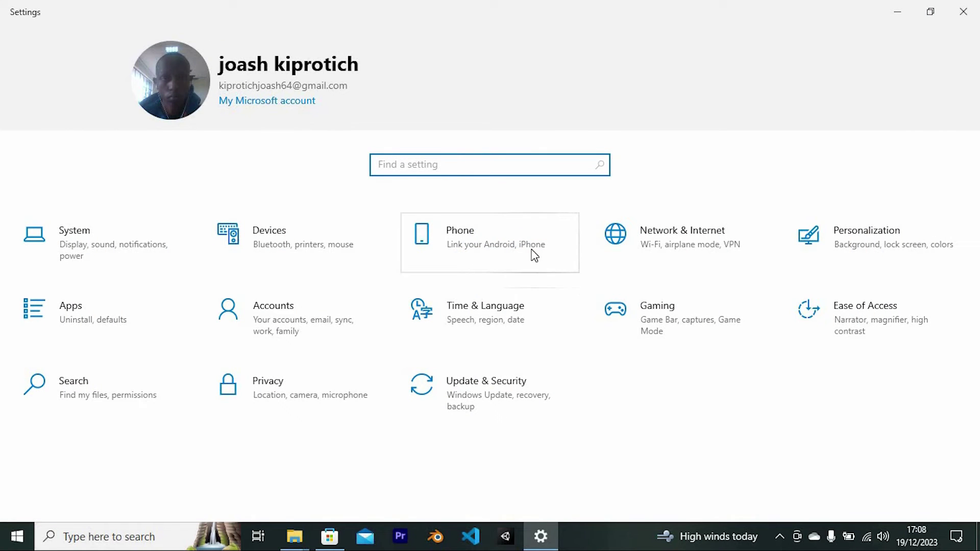
{"action": "left_click", "coordinate": [406, 164]}
{"action": "type", "text": "grap"}
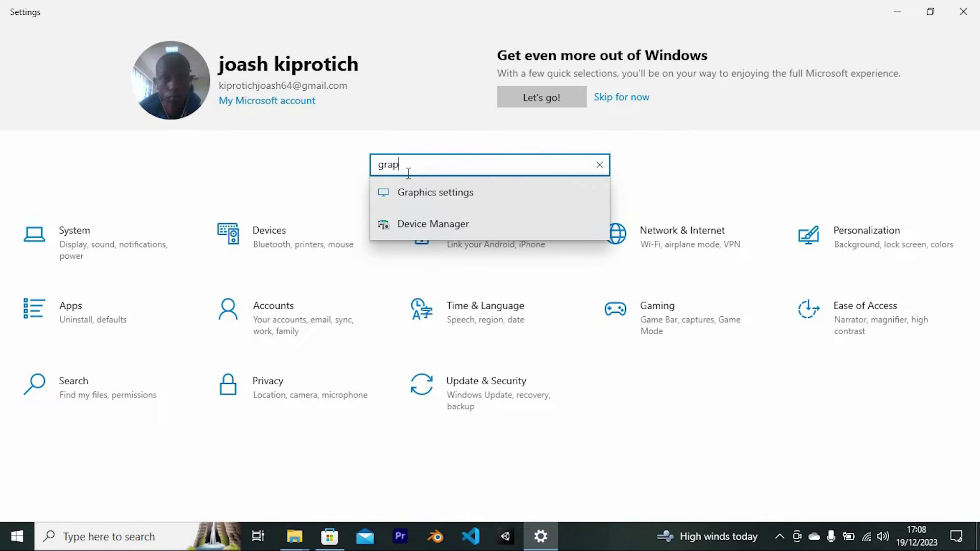
{"action": "type", "text": "h"}
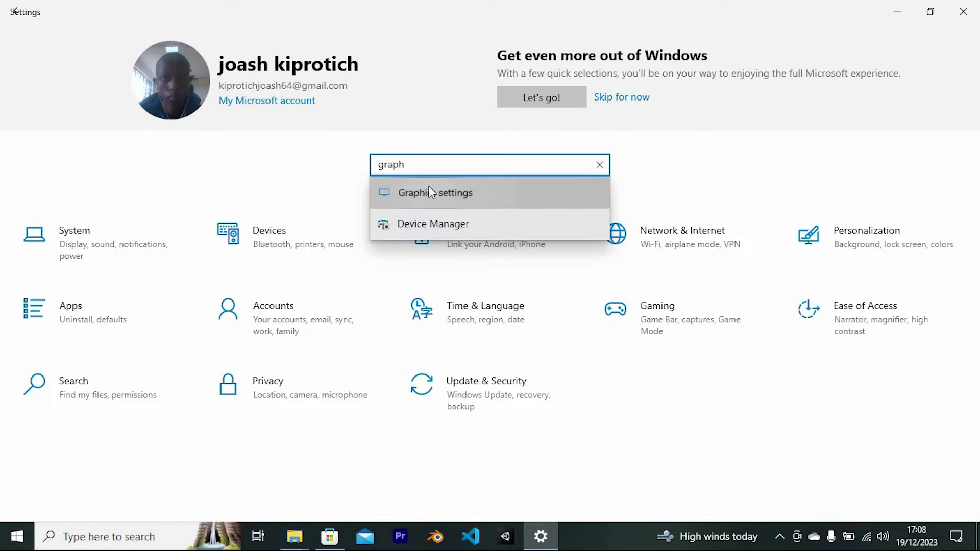
Open Graphics settings and add the Microsoft Store app Minecraft Launcher to the list.
{"action": "left_click", "coordinate": [428, 187]}
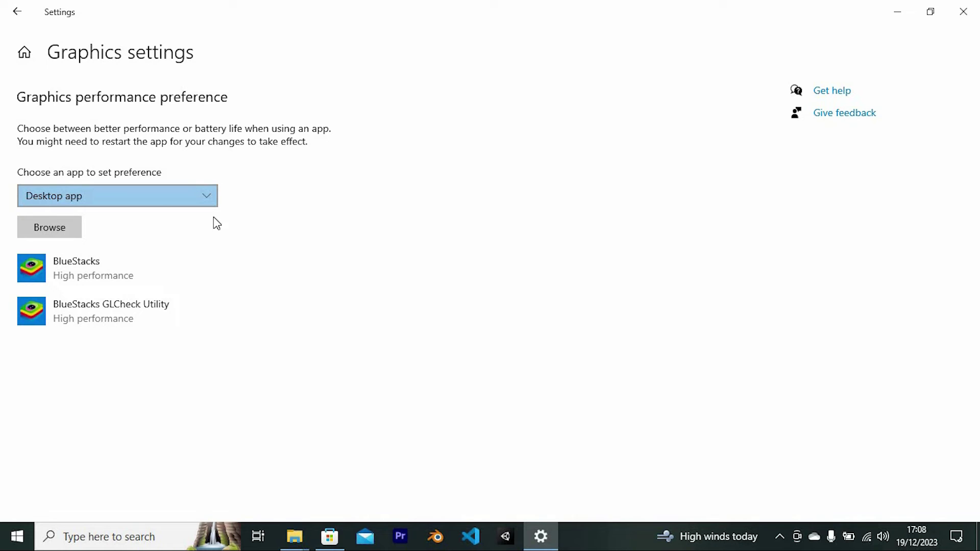
{"action": "left_click", "coordinate": [61, 229]}
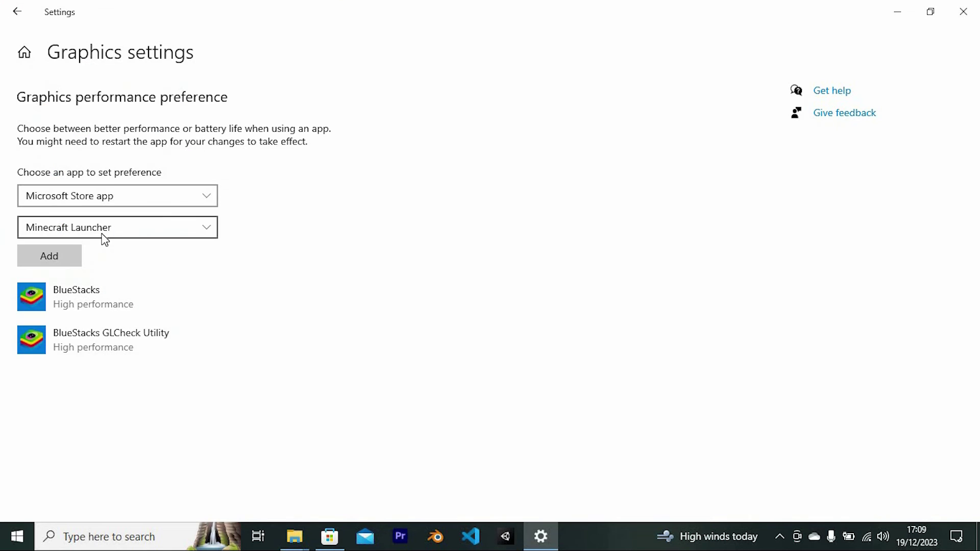
{"action": "left_click", "coordinate": [69, 256]}
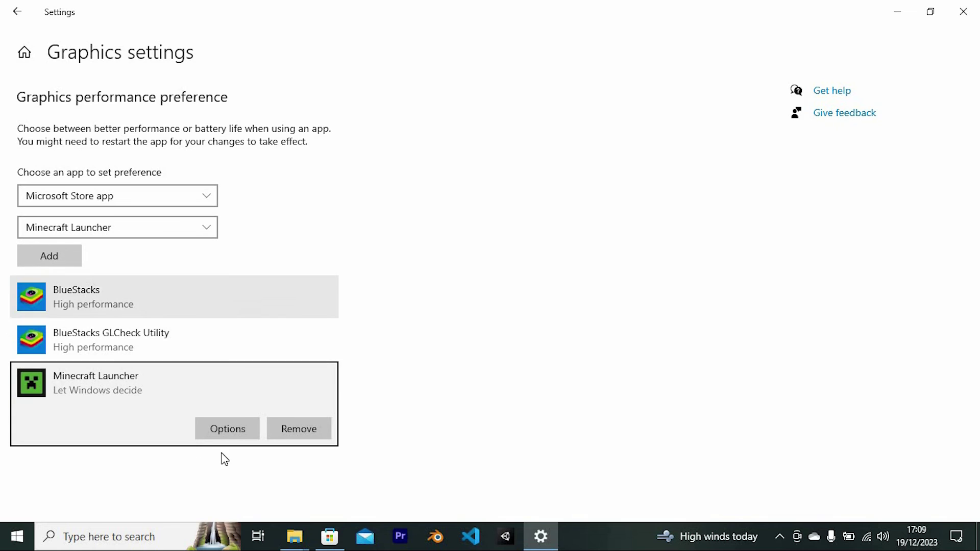
Set Minecraft Launcher's graphics preference to High performance and save it.
{"action": "left_click", "coordinate": [222, 430]}
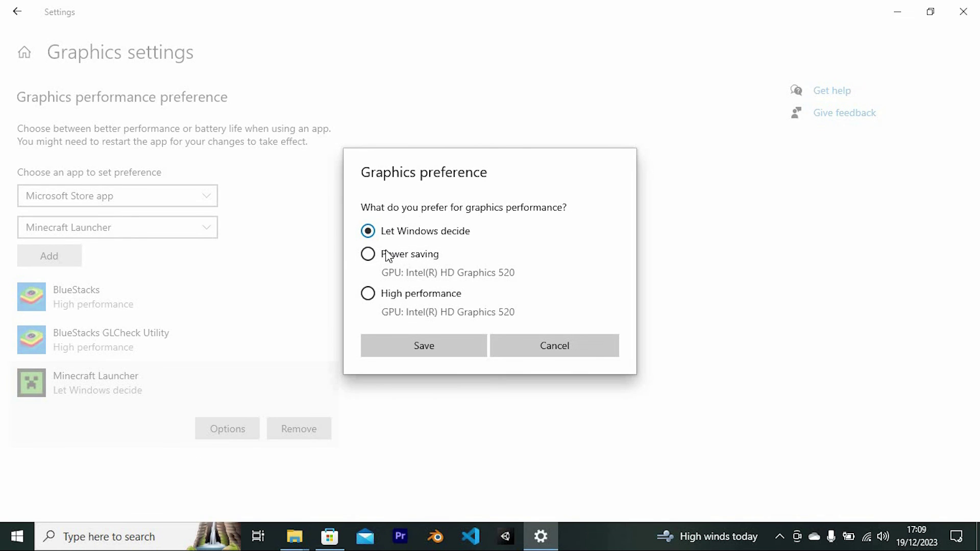
{"action": "left_click", "coordinate": [369, 295]}
{"action": "left_click", "coordinate": [470, 350]}
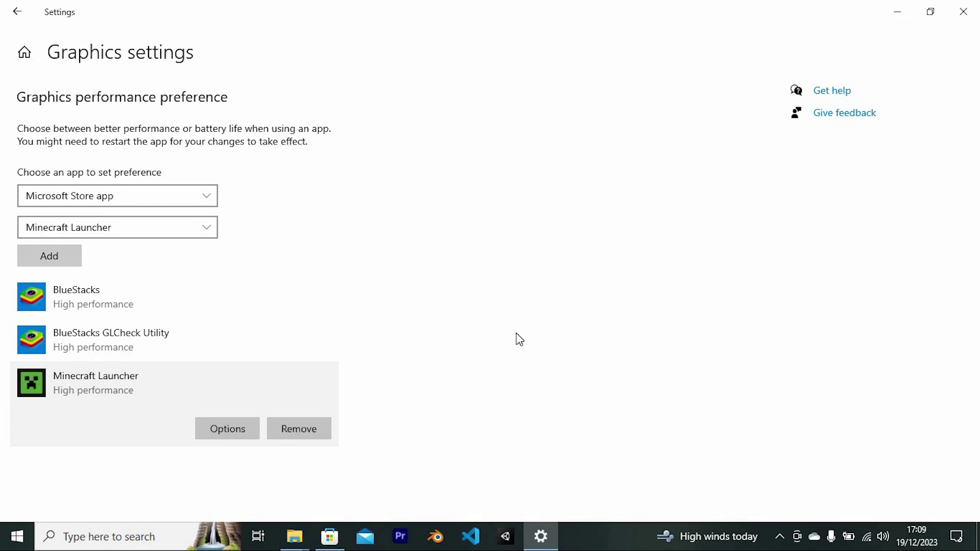
Minimize the Settings window so the desktop shows.
{"action": "left_click", "coordinate": [897, 11]}
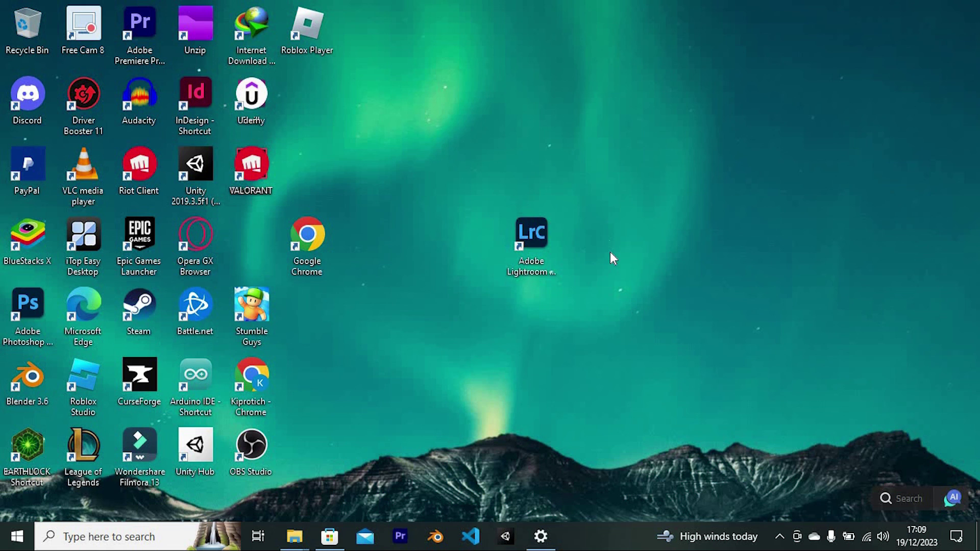